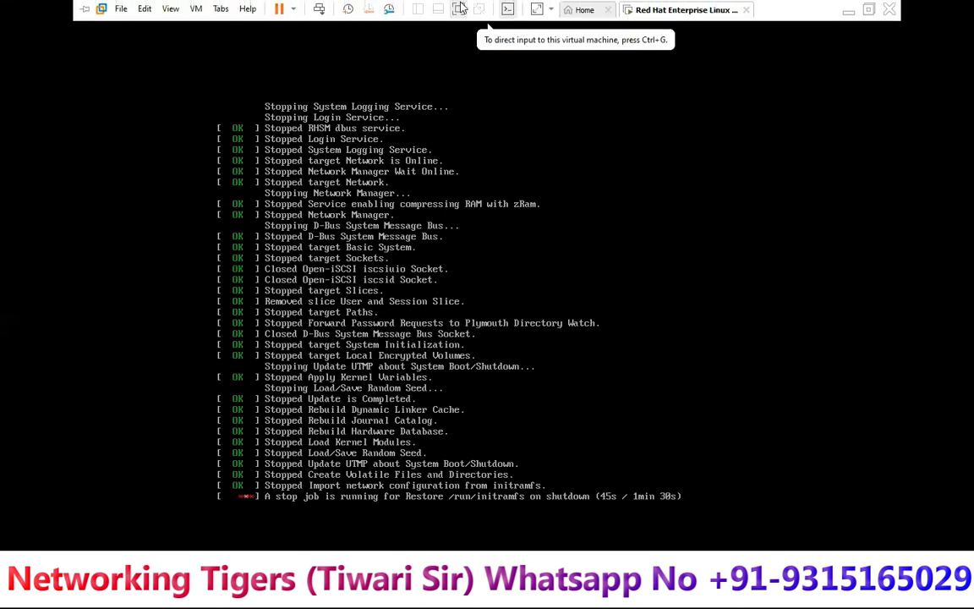
Take the Red Hat Enterprise Linux virtual machine out of full-screen view
click(459, 8)
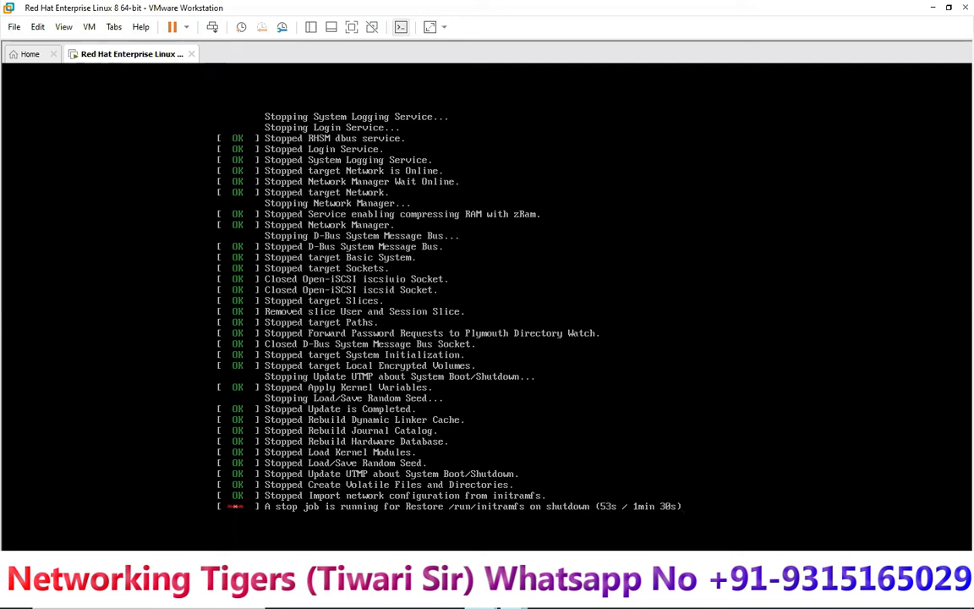
right_click(575, 597)
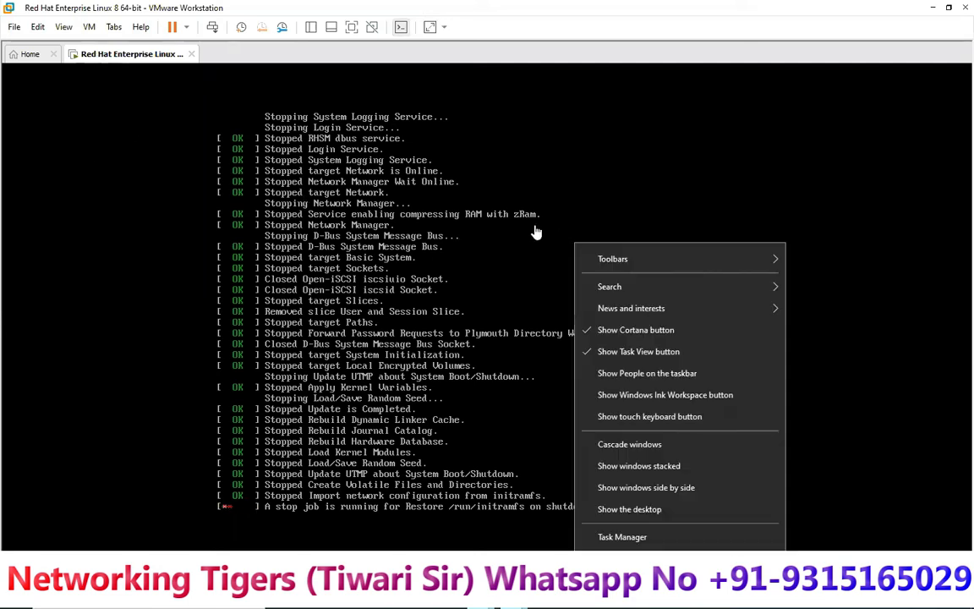
click(483, 596)
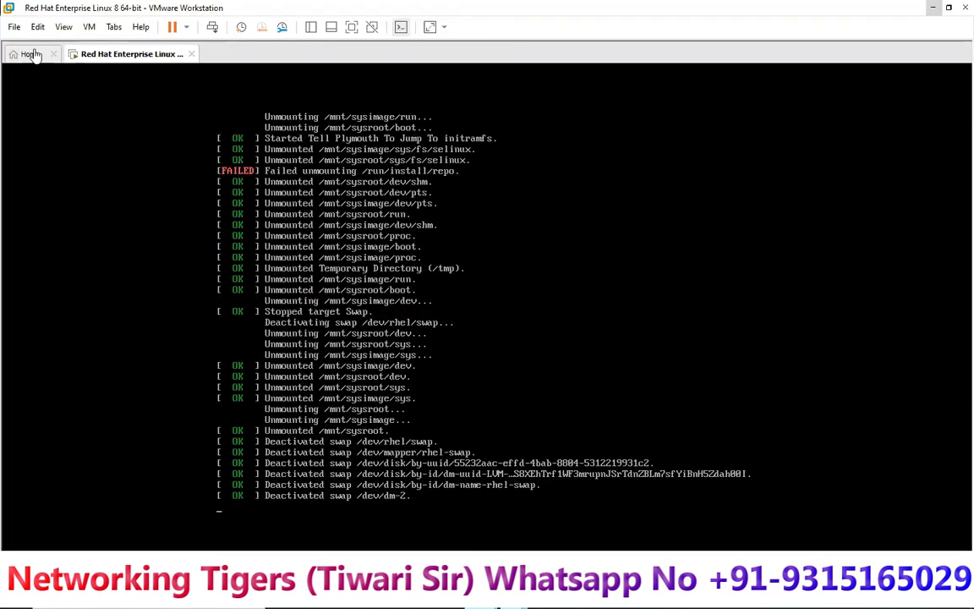
click(32, 54)
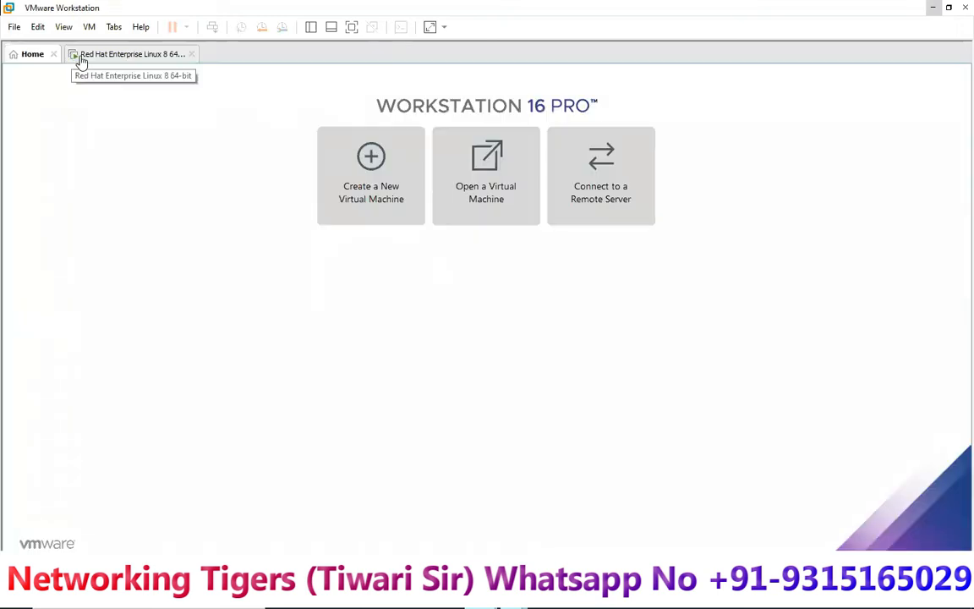
click(404, 195)
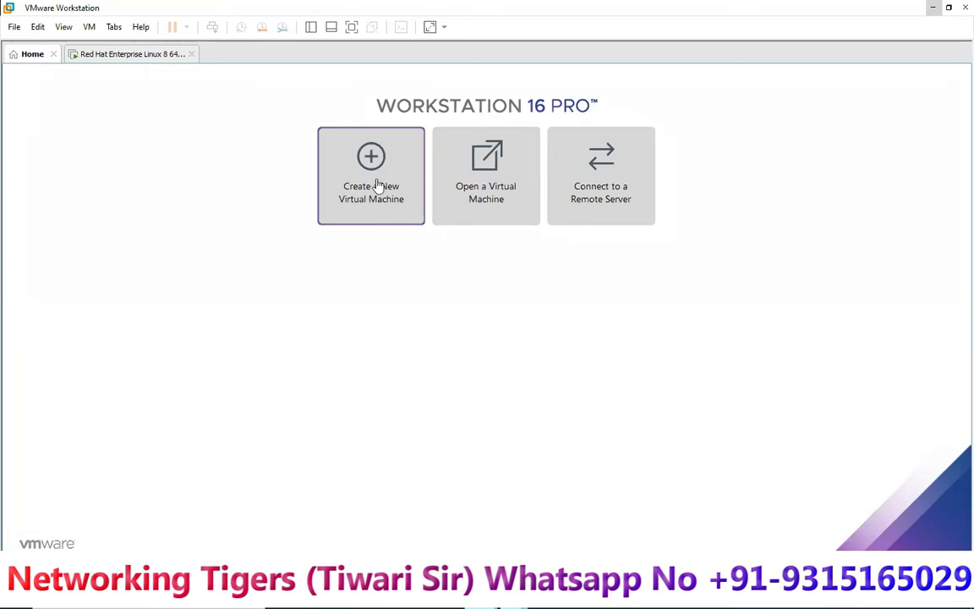
click(112, 56)
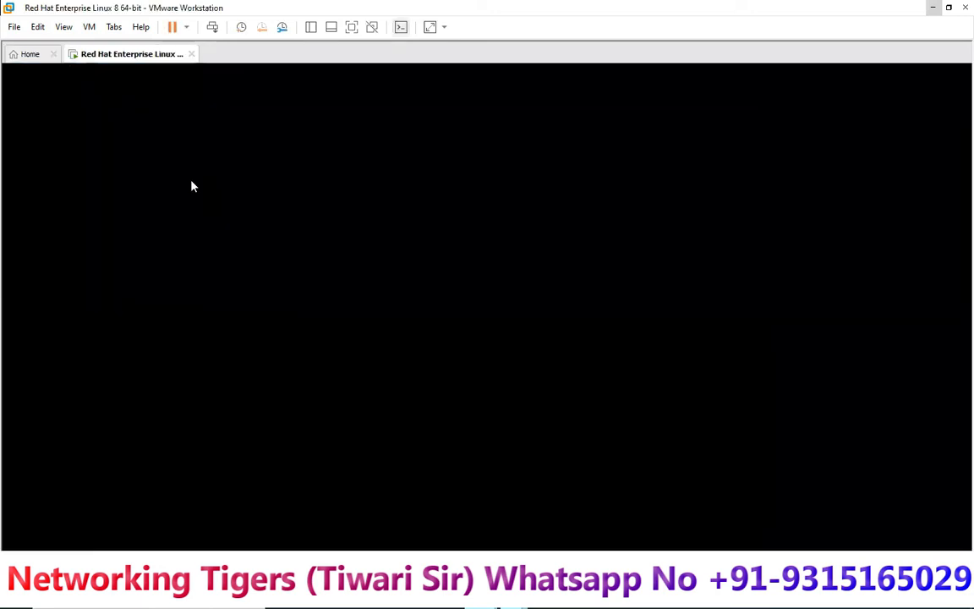
click(41, 57)
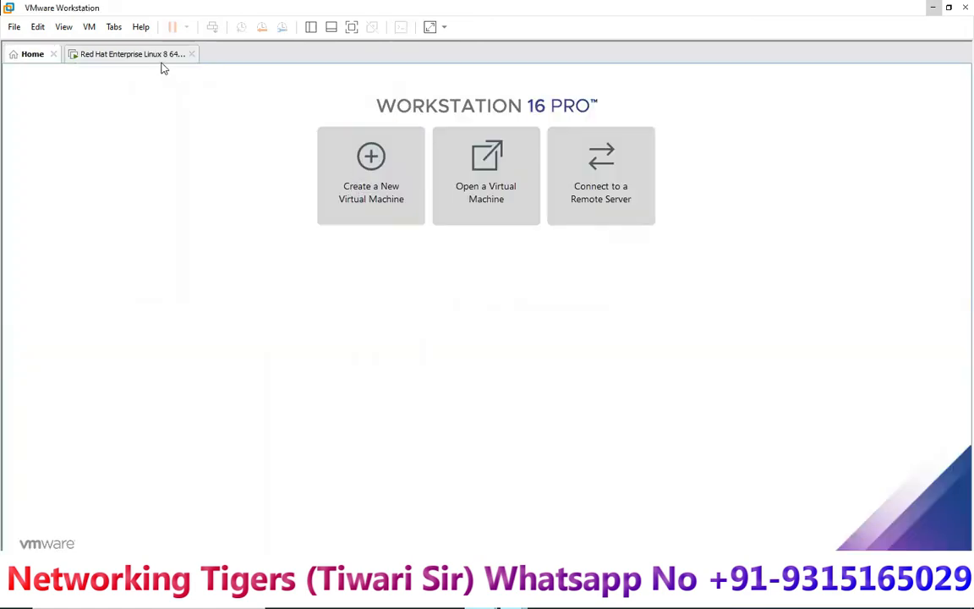
click(160, 59)
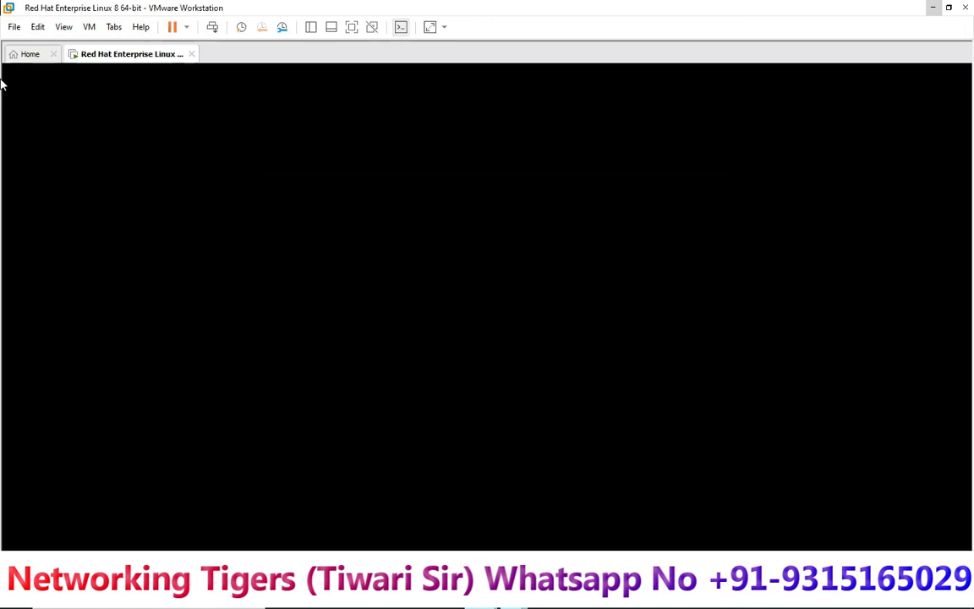
Start a new virtual machine with the Custom (advanced) configuration and Workstation 16.2.x hardware compatibility
click(22, 56)
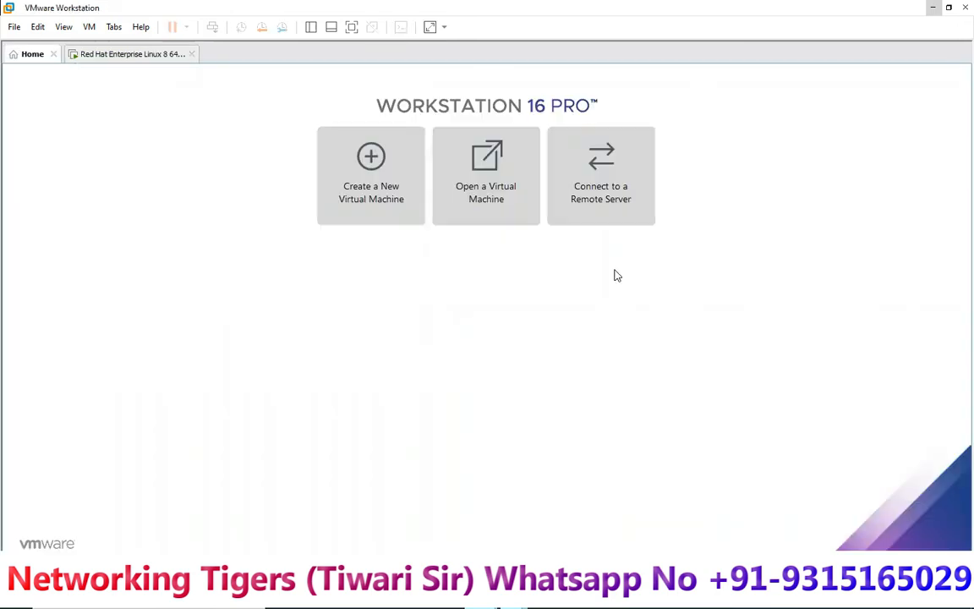
click(375, 186)
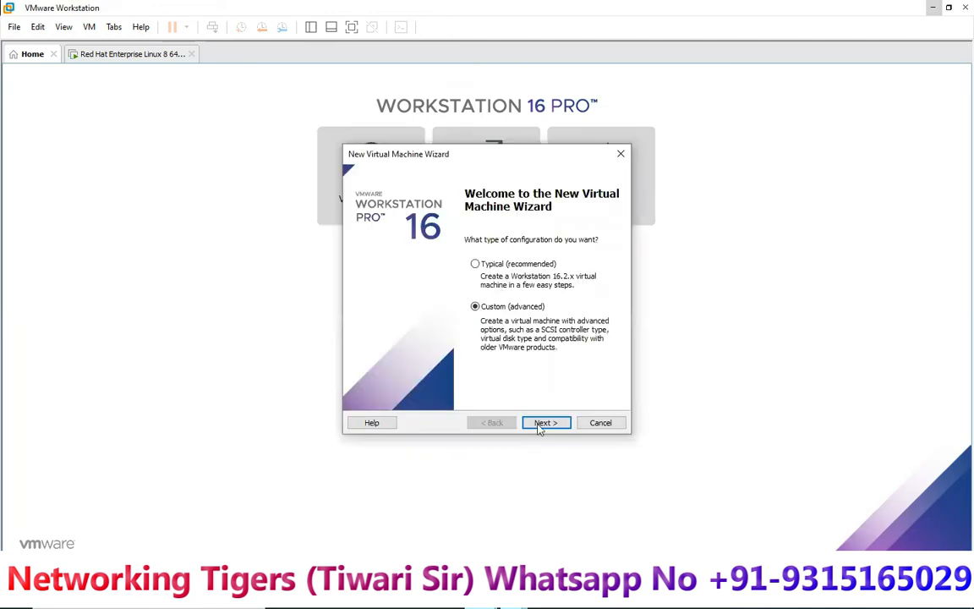
click(548, 423)
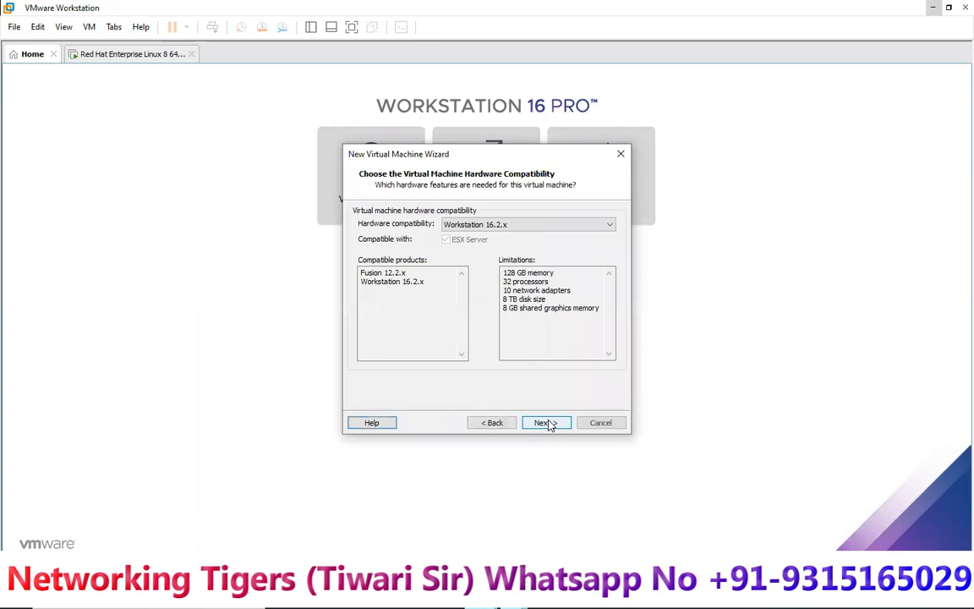
click(547, 423)
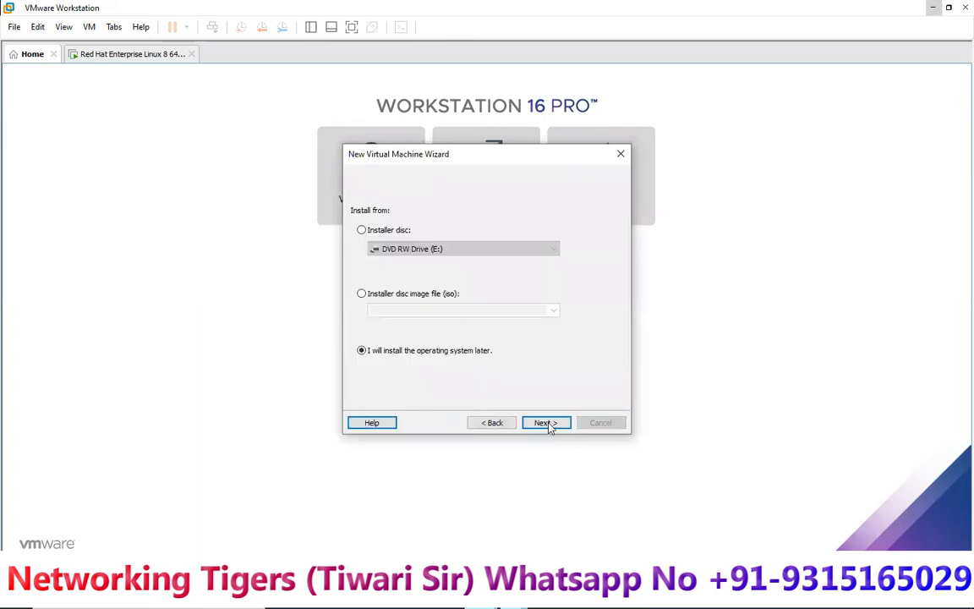
Choose to install the operating system later so the virtual machine is created with a blank hard disk
click(425, 296)
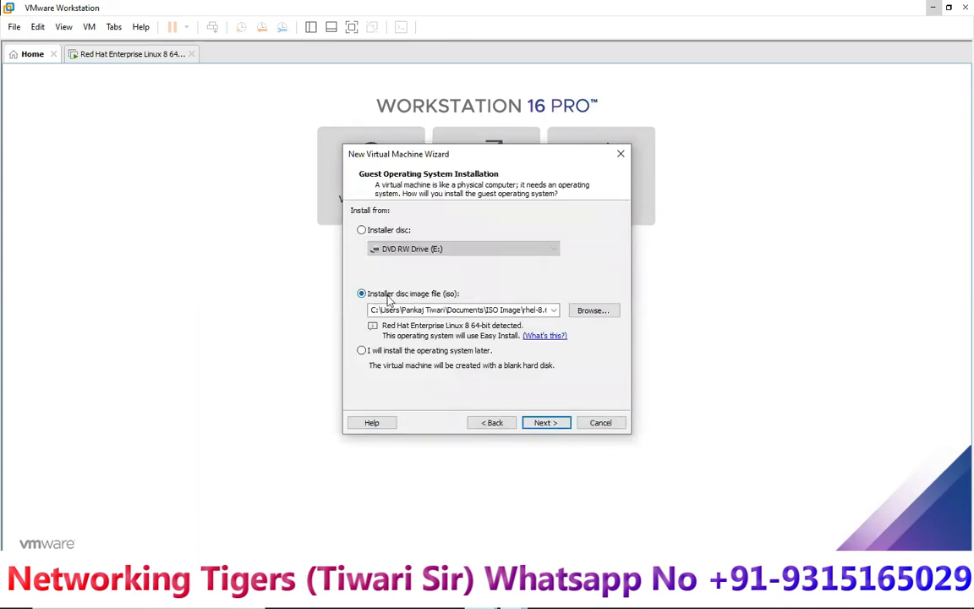
click(392, 353)
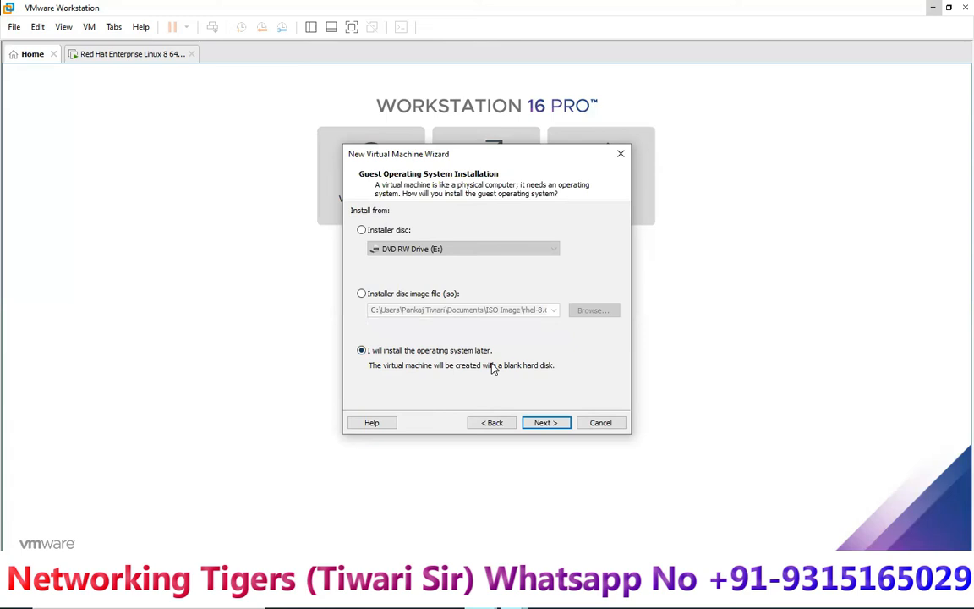
click(548, 422)
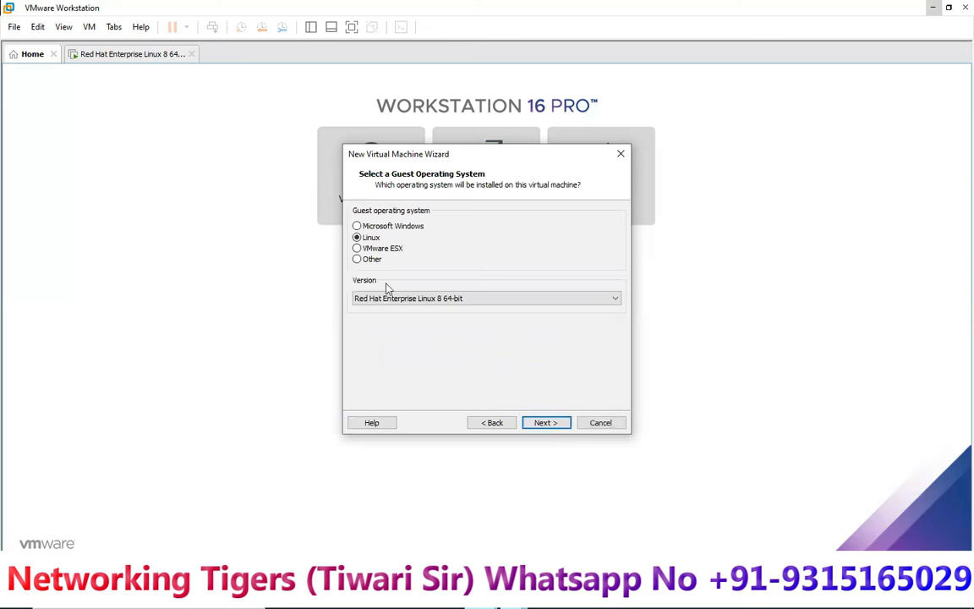
Look through the guest operating system versions offered for Linux and for Microsoft Windows
click(408, 298)
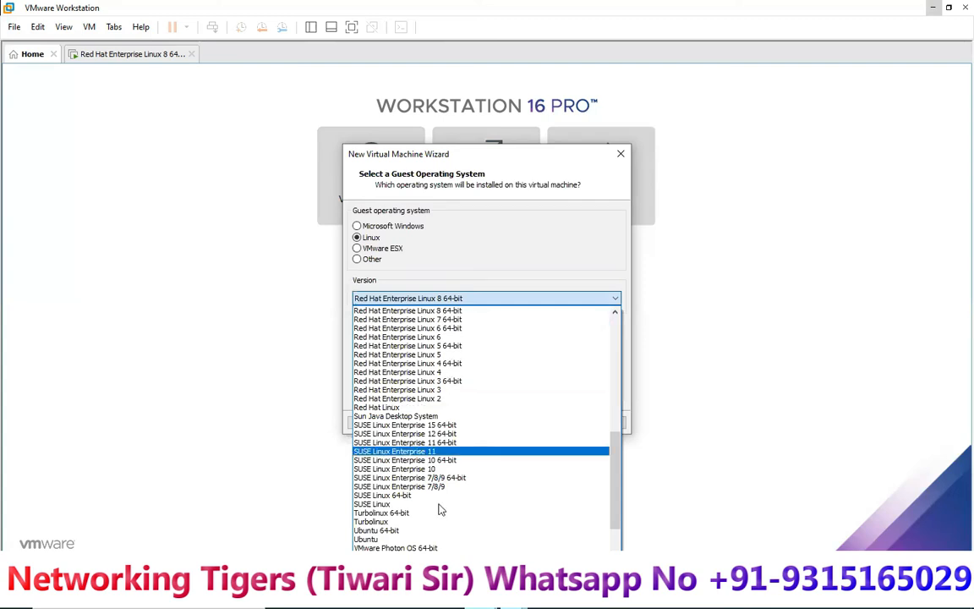
scroll(443, 406, up, 2)
scroll(444, 406, up, 10)
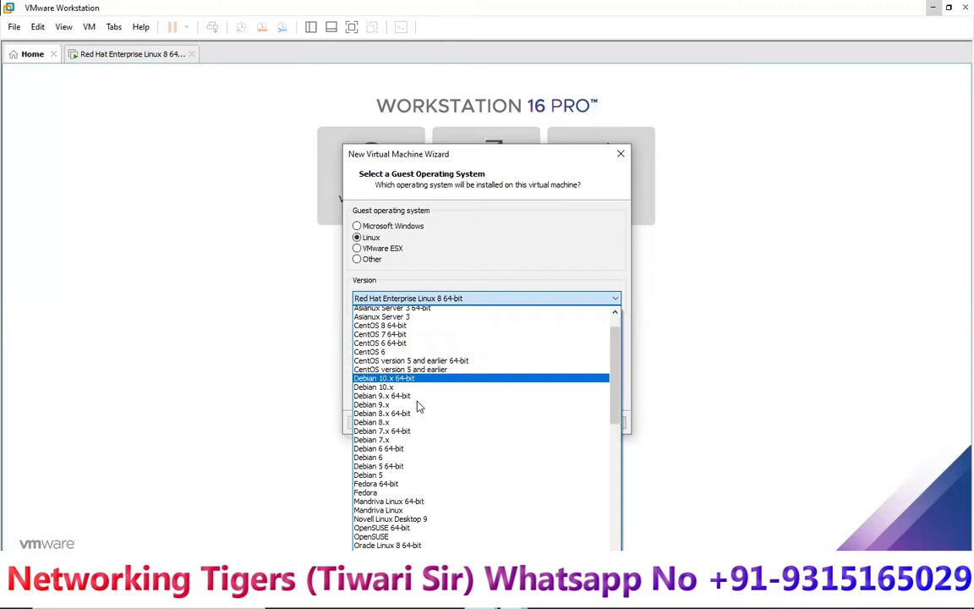
click(378, 225)
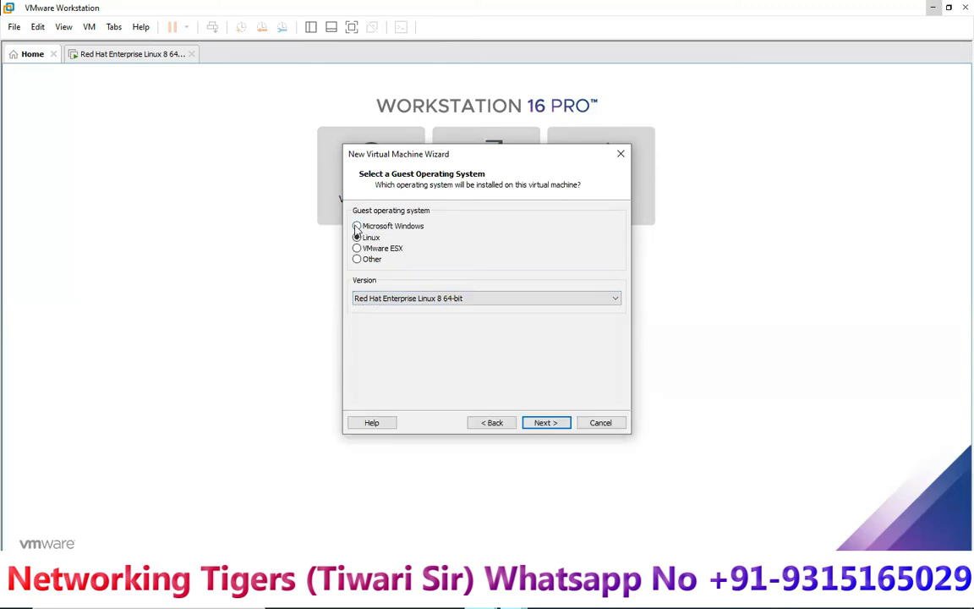
click(356, 226)
click(427, 299)
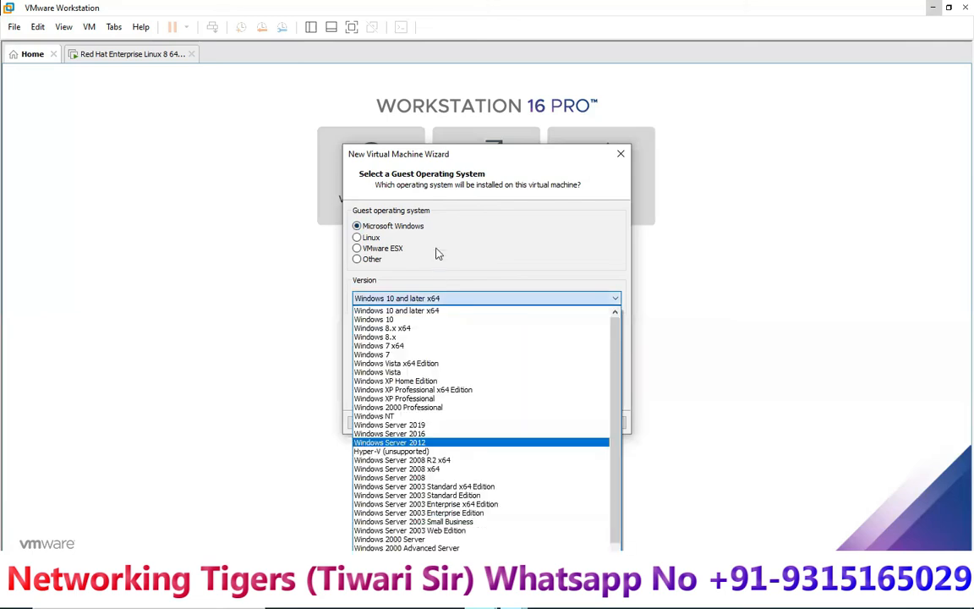
click(438, 253)
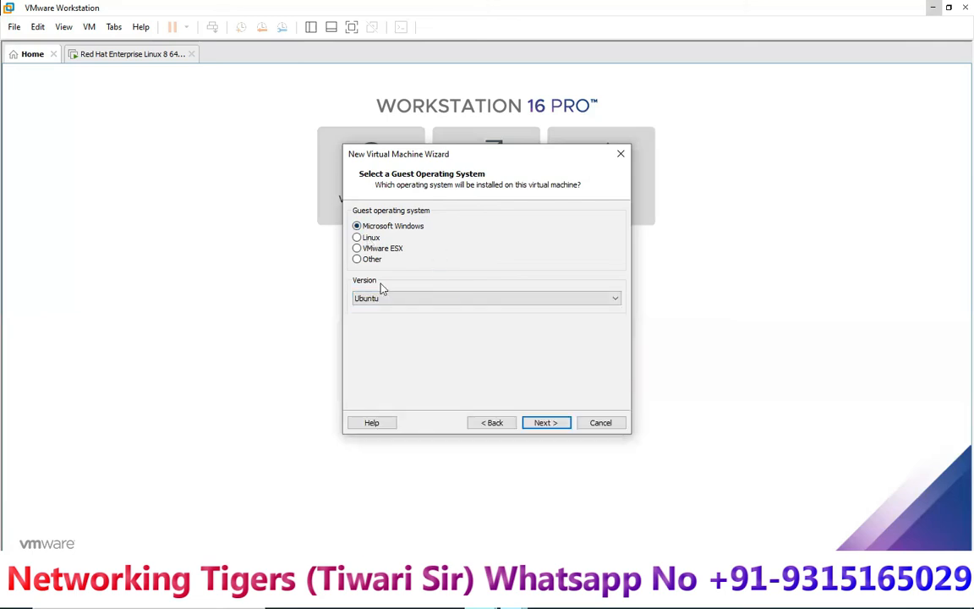
Set the guest operating system to Linux with the Ubuntu version and continue
click(357, 237)
click(543, 424)
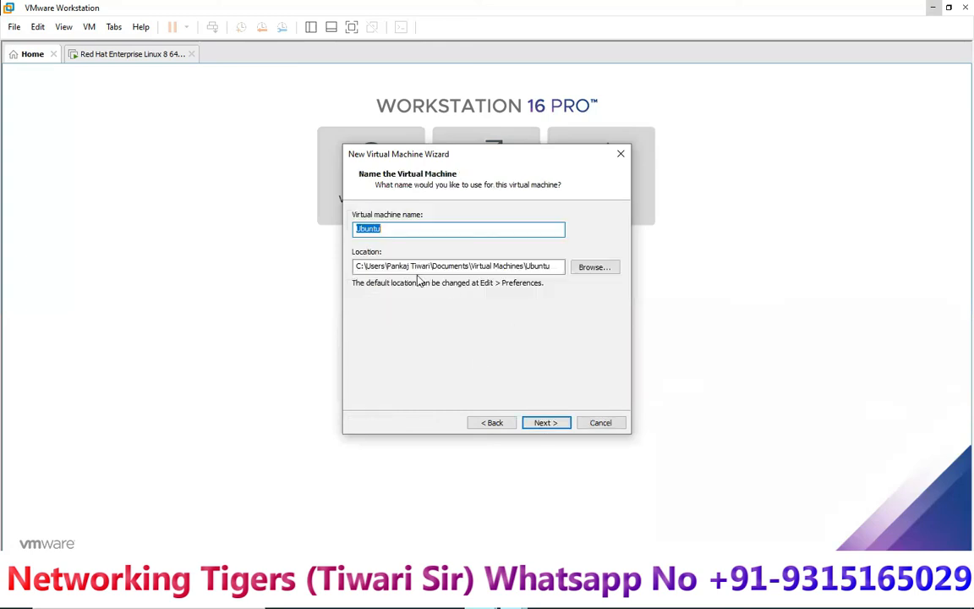
Create a subfolder named with the owner's first name in the ISO Image folder and use it as the Ubuntu virtual machine's location
drag(404, 266, 525, 267)
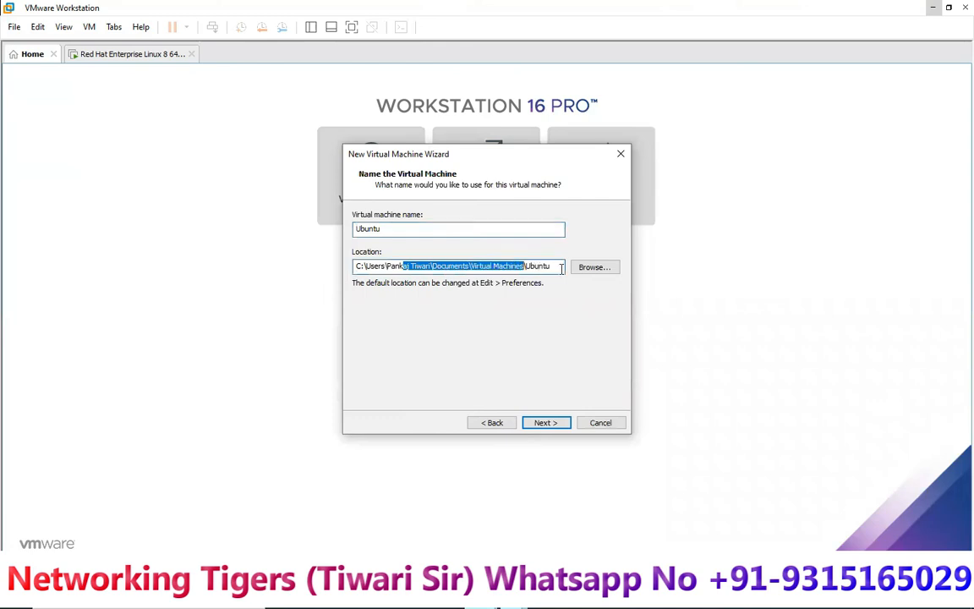
drag(556, 309, 590, 289)
click(591, 266)
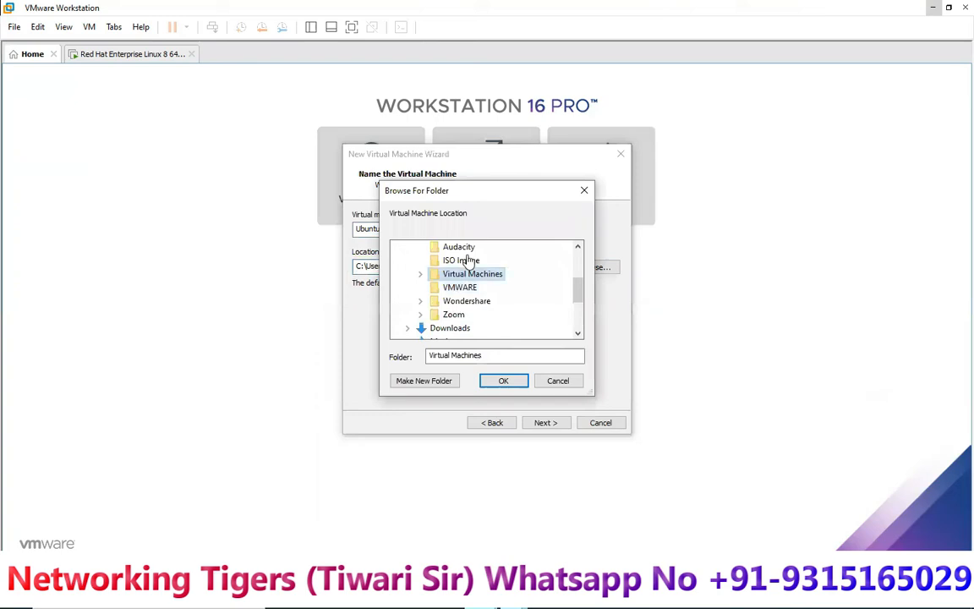
click(464, 261)
click(424, 380)
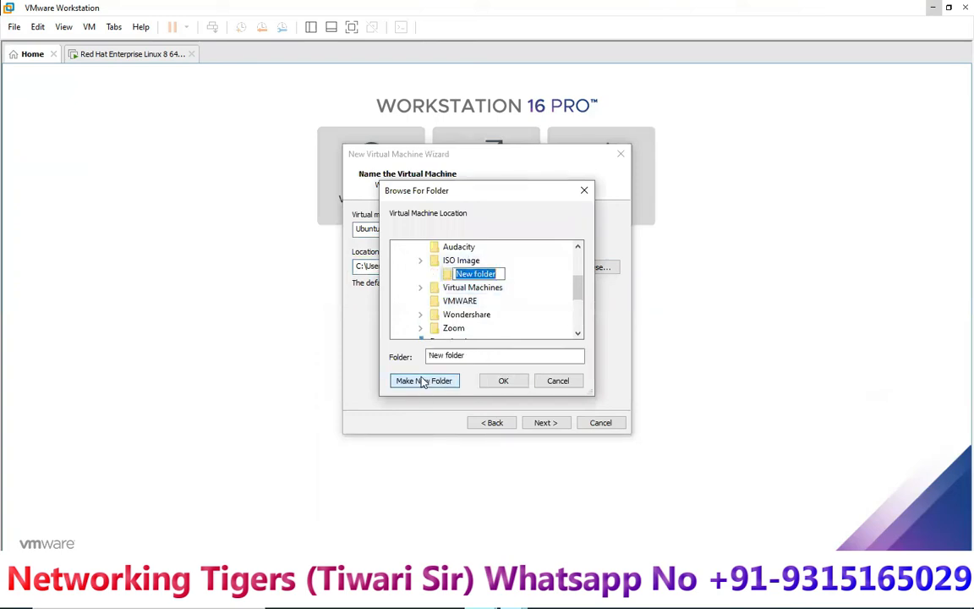
text(pan)
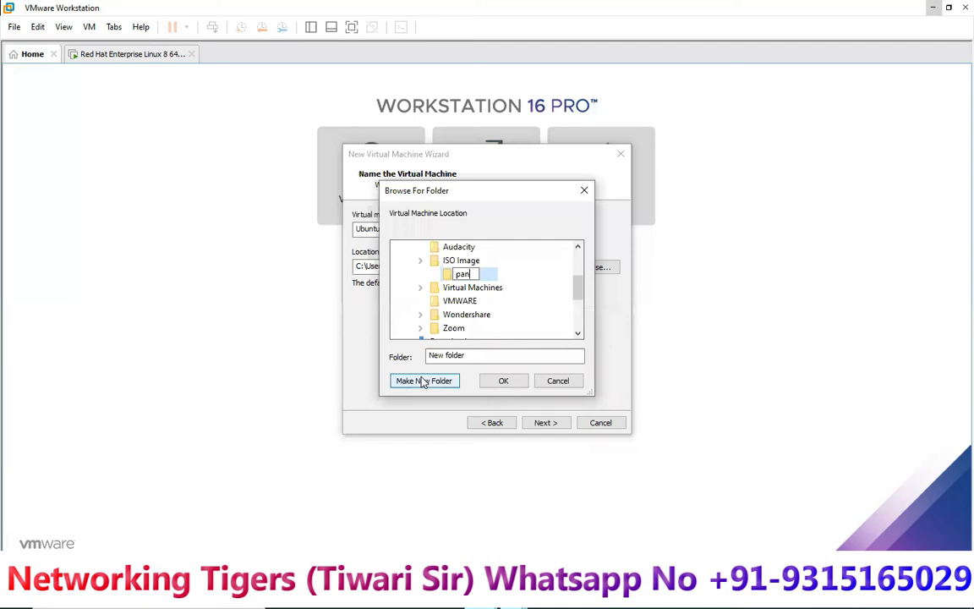
text(kaj)
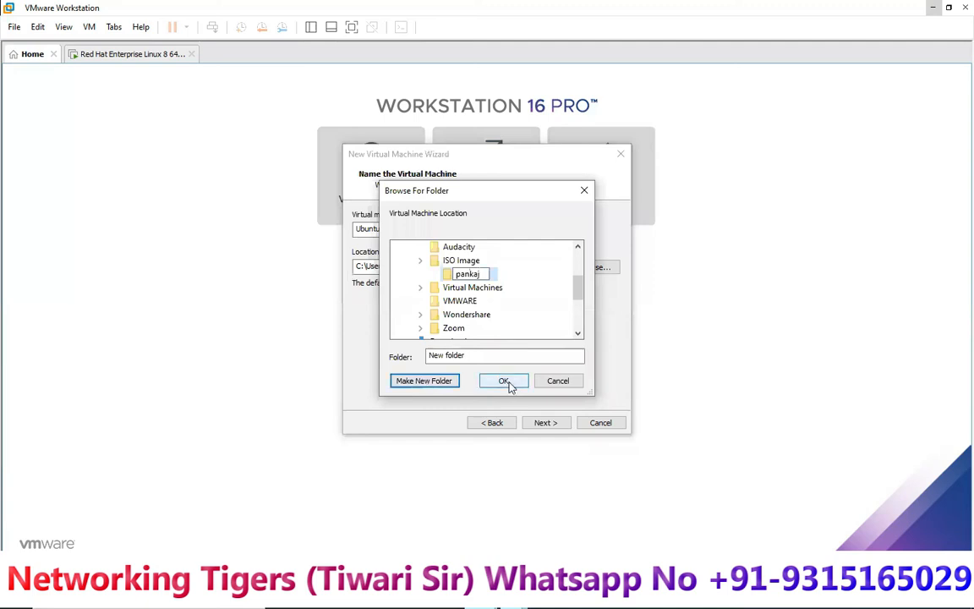
click(506, 381)
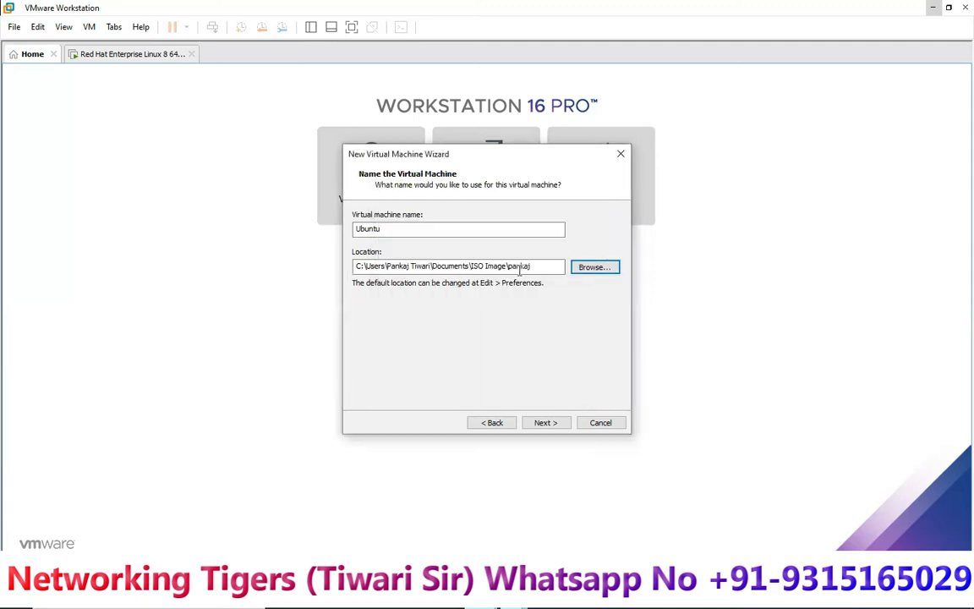
click(563, 427)
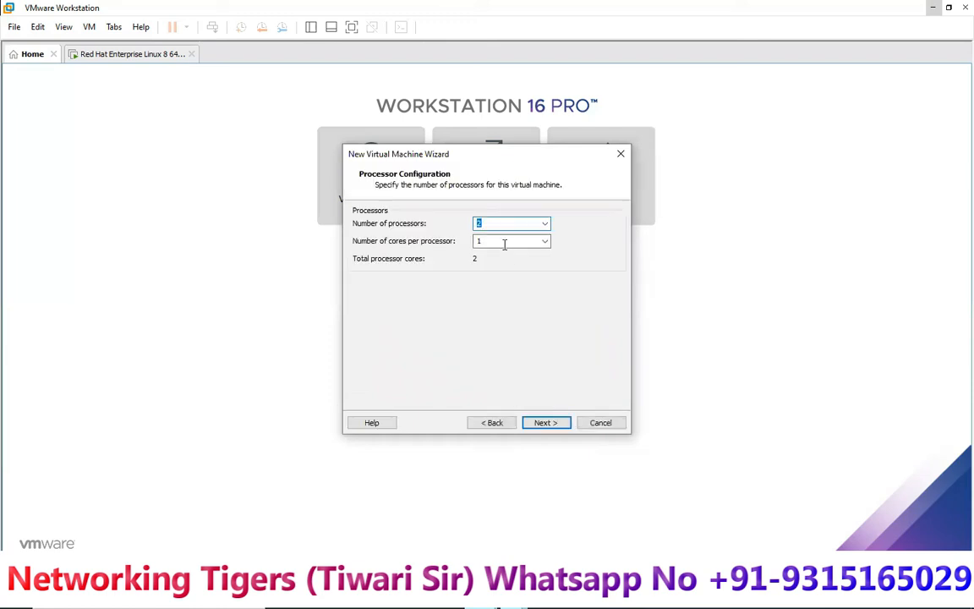
Configure the virtual machine with 1 processor and 2 cores per processor
click(512, 223)
click(544, 223)
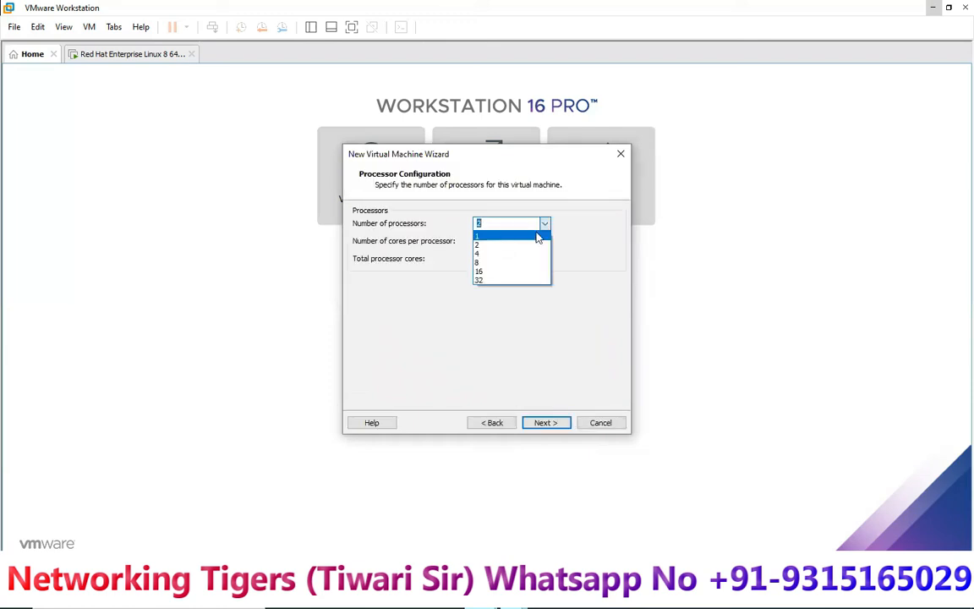
click(543, 234)
click(499, 240)
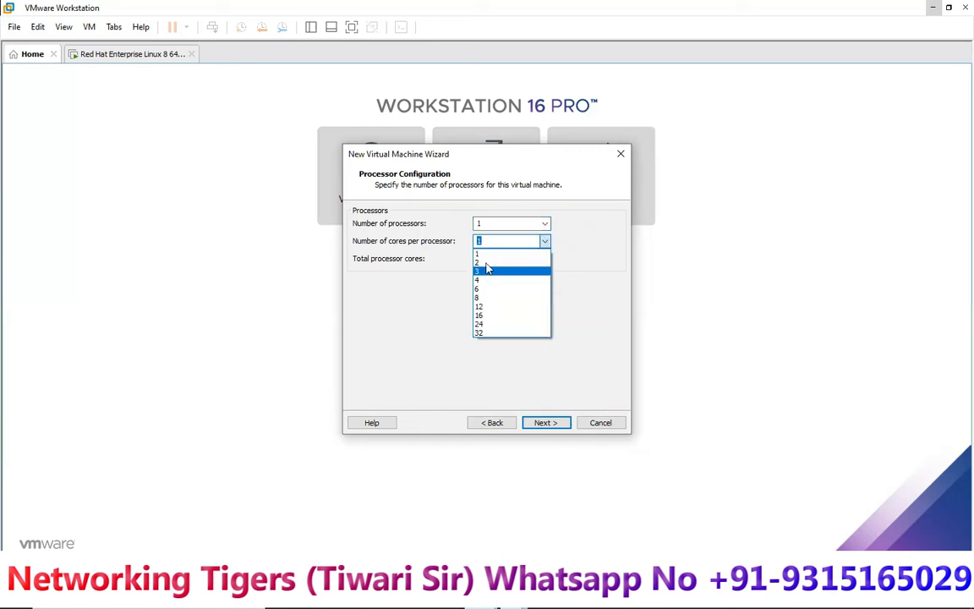
key(Return)
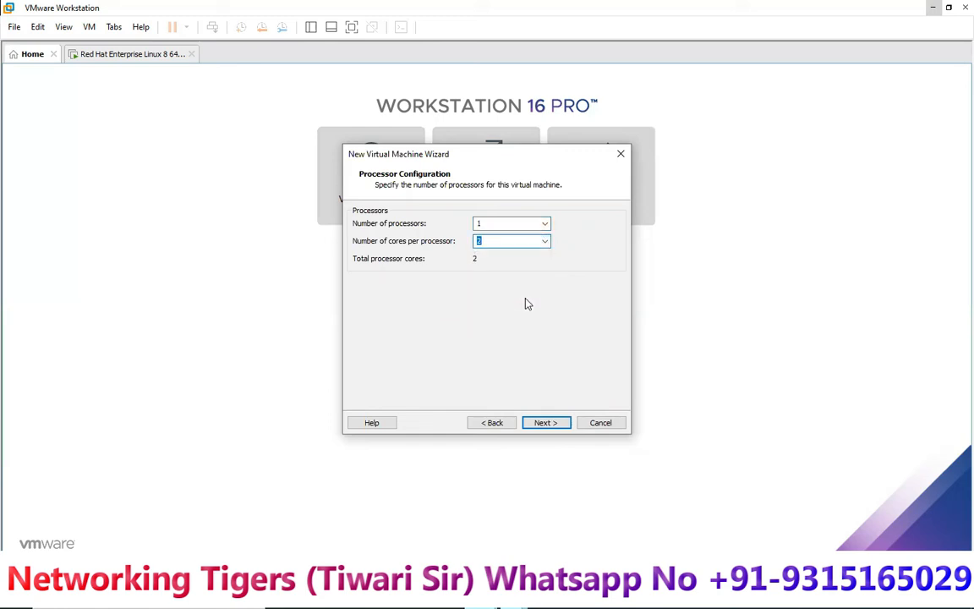